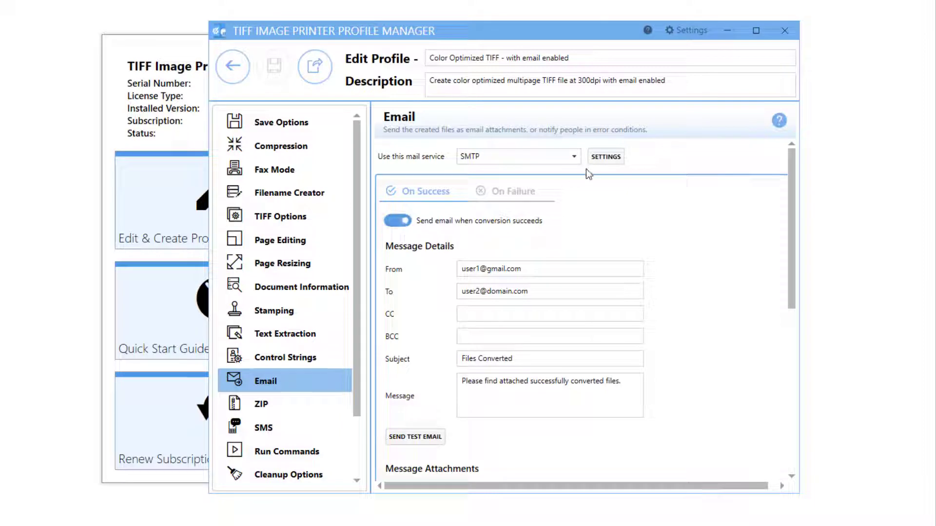
pyautogui.click(575, 157)
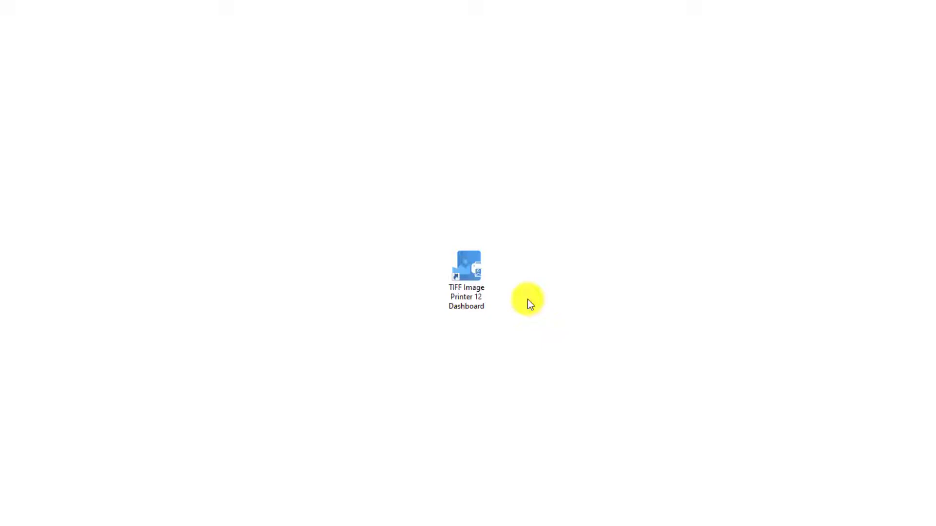
# Step: Open the TIFF Image Printer 12 Dashboard, go to profile editing, and copy the Color Optimized TIFF profile
pyautogui.click(475, 288)
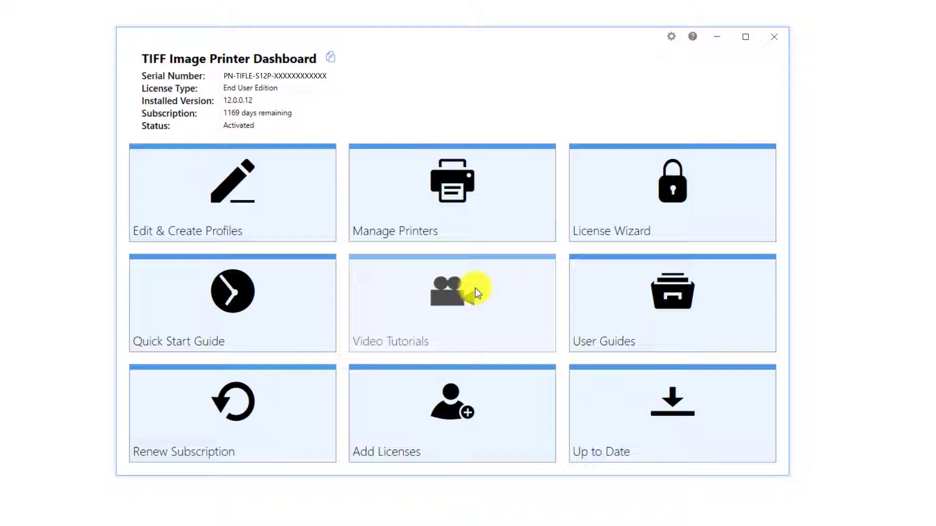
pyautogui.click(297, 186)
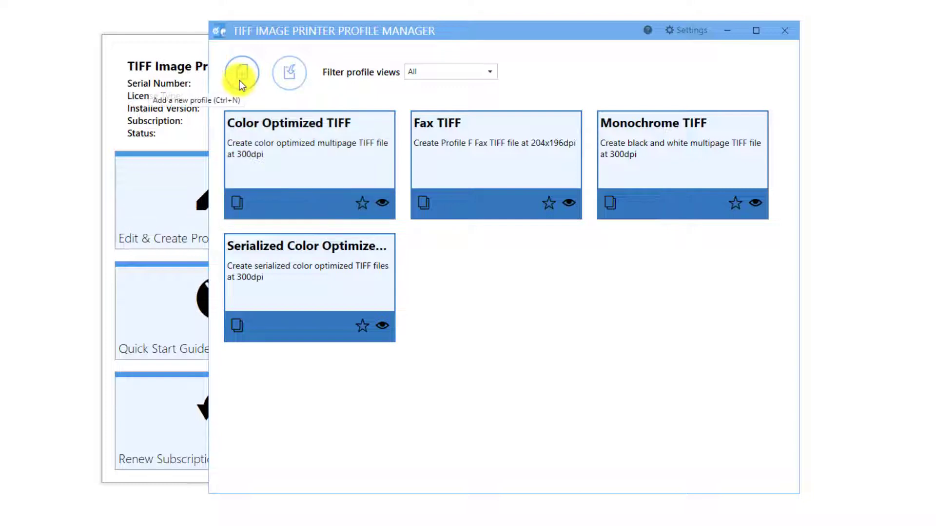
pyautogui.click(240, 203)
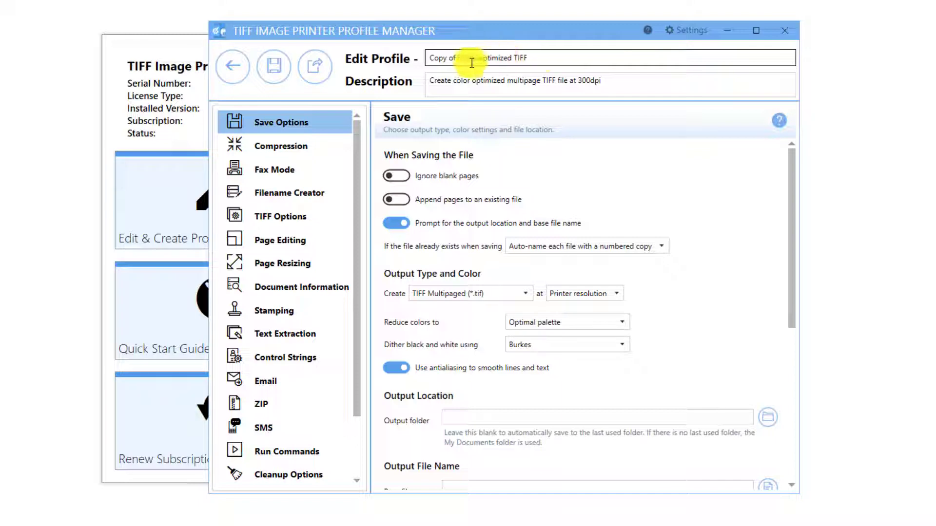
# Step: Rename the copied profile to "Color Optimized TIFF - with email enabled"
pyautogui.moveTo(457, 59); pyautogui.dragTo(429, 59)
pyautogui.press('Delete')
pyautogui.click(579, 60)
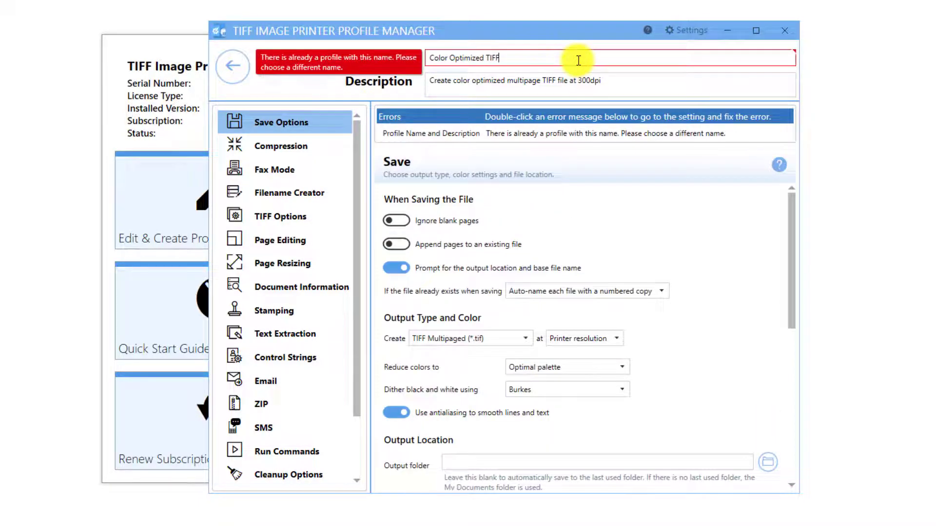
pyautogui.write('- with e')
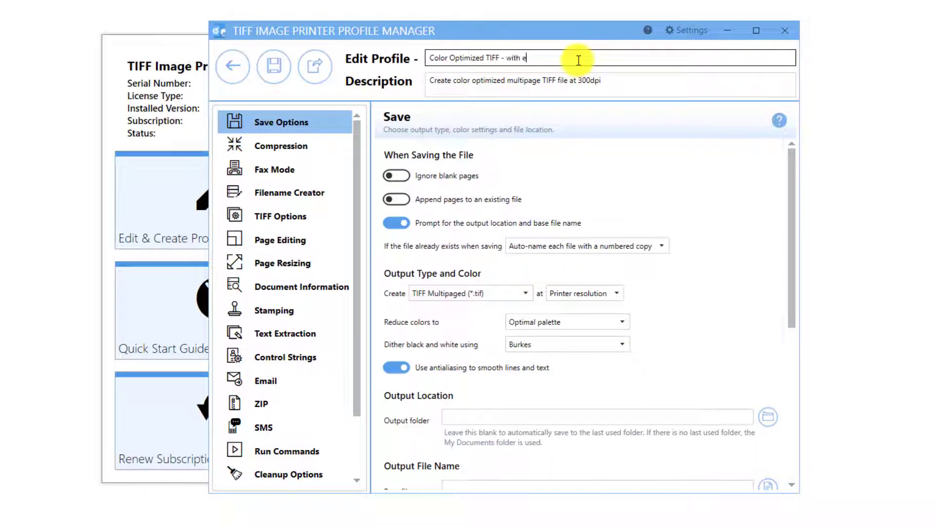
pyautogui.write('mail enabled')
# Step: Append "with email enabled" to the end of the profile description
pyautogui.click(605, 80)
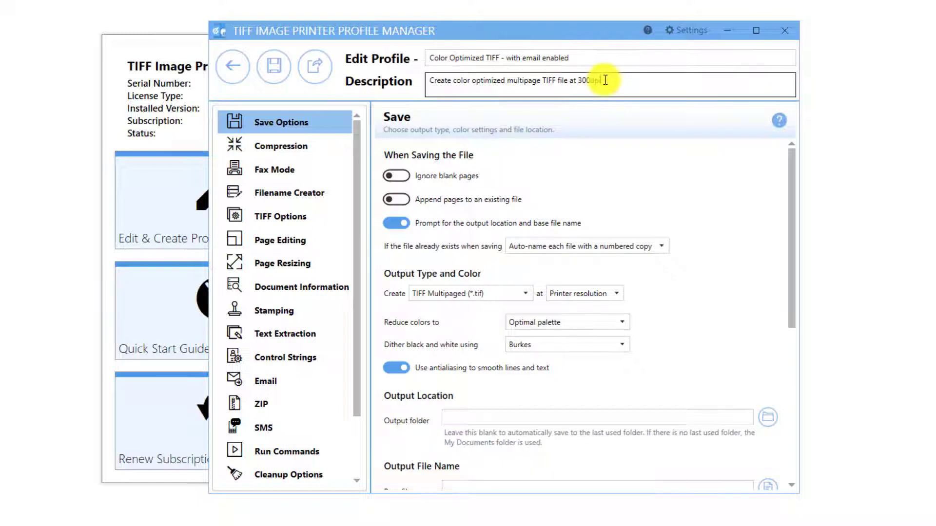
pyautogui.write('with email enabled')
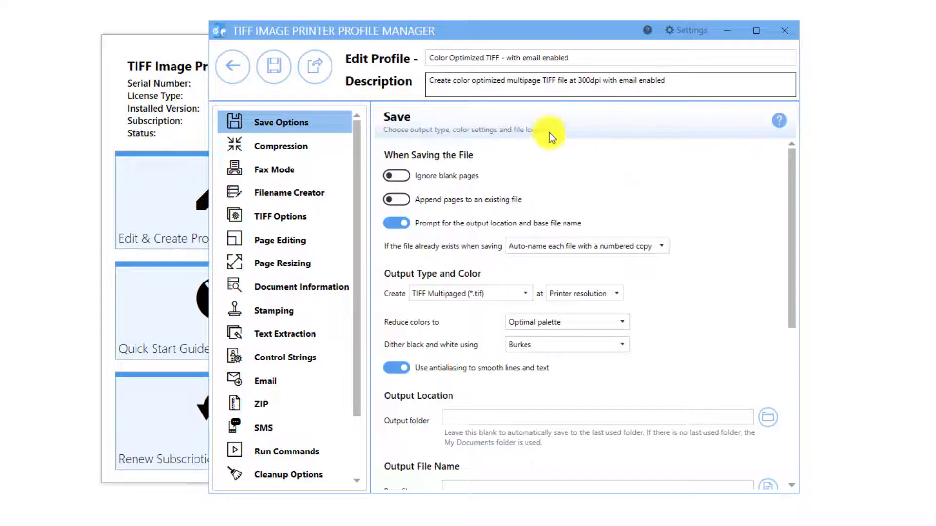
# Step: Open the profile's Email options and review the SMTP server settings
pyautogui.click(294, 383)
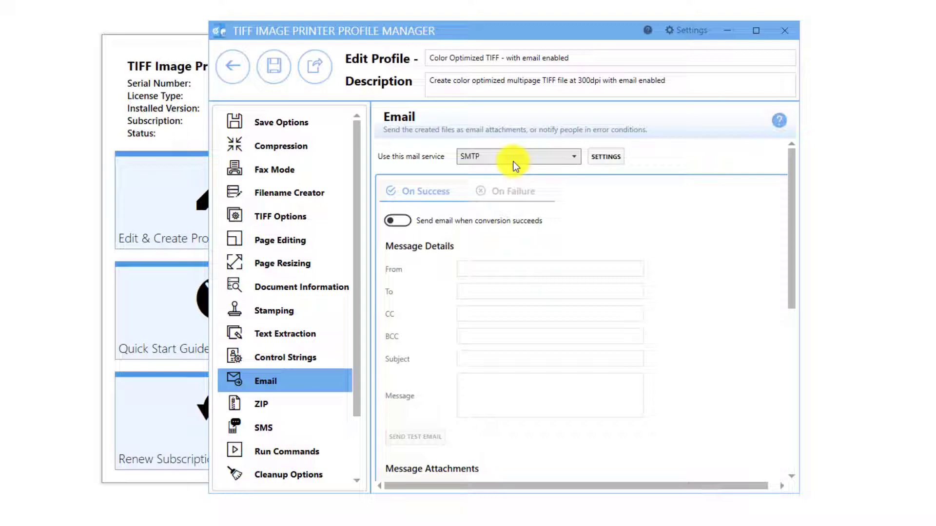
pyautogui.click(612, 154)
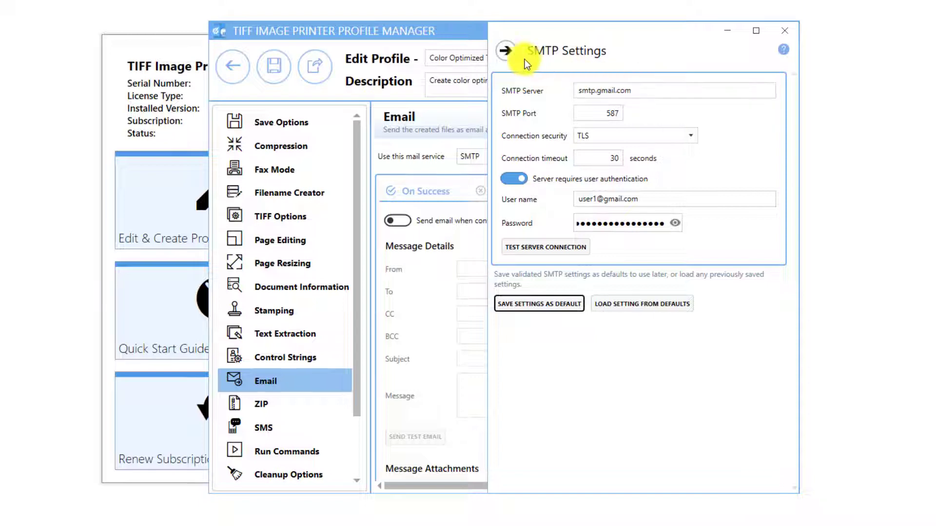
pyautogui.click(508, 56)
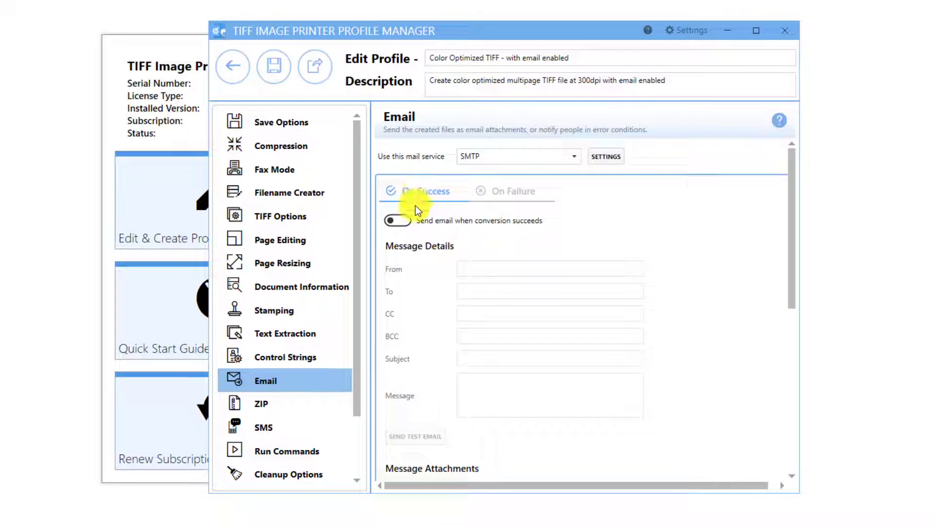
# Step: Enable sending an email when conversion succeeds, and fill in the sender's and recipient's email addresses
pyautogui.click(405, 221)
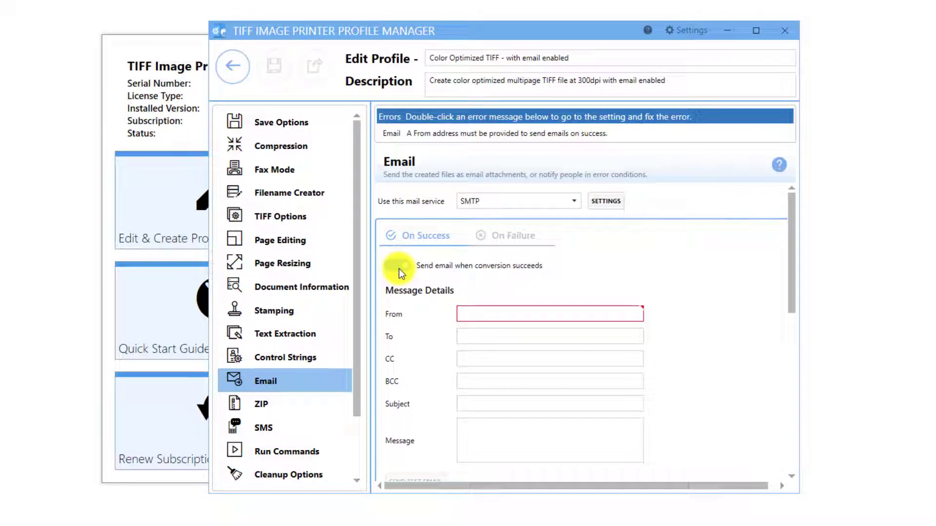
pyautogui.click(485, 315)
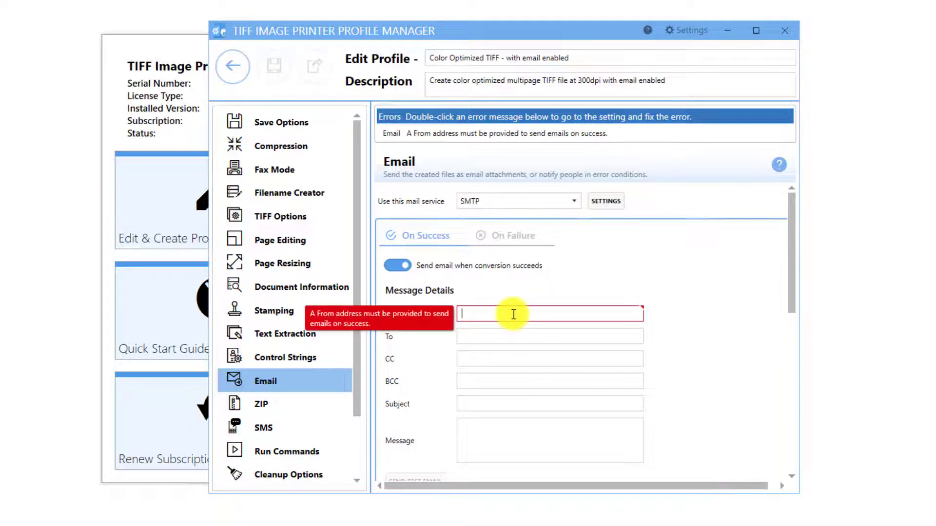
pyautogui.click(513, 331)
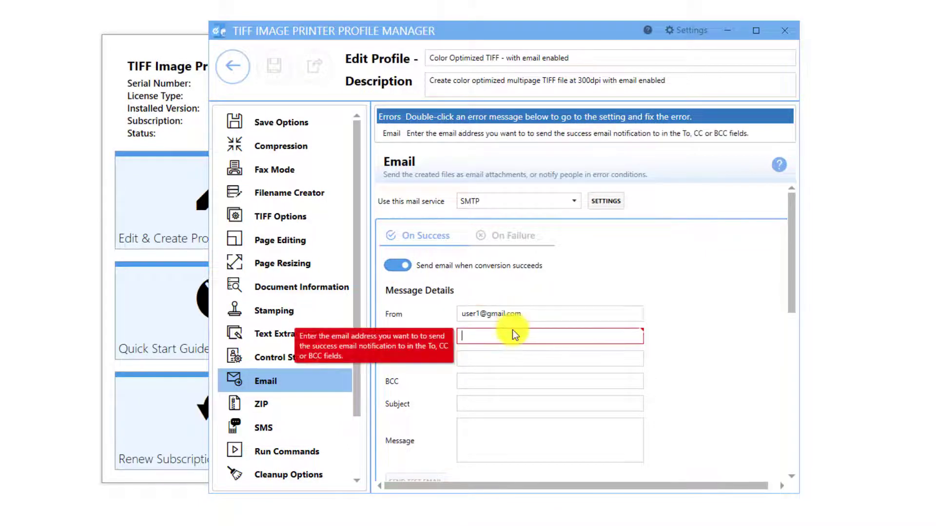
pyautogui.write('user2@domain.com')
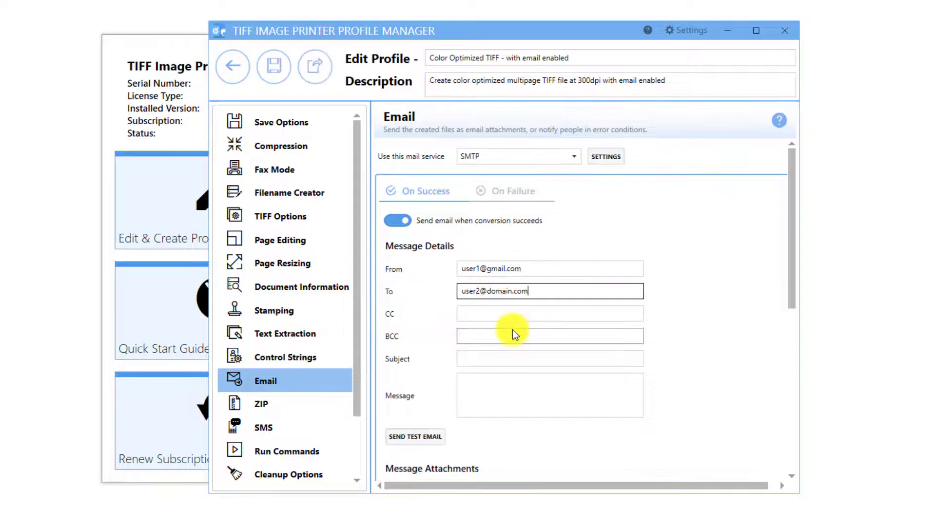
# Step: Set the success email's subject to "Files Converted" and its message to "Please find attached successfully converted files."
pyautogui.click(487, 359)
pyautogui.write('Files Converted')
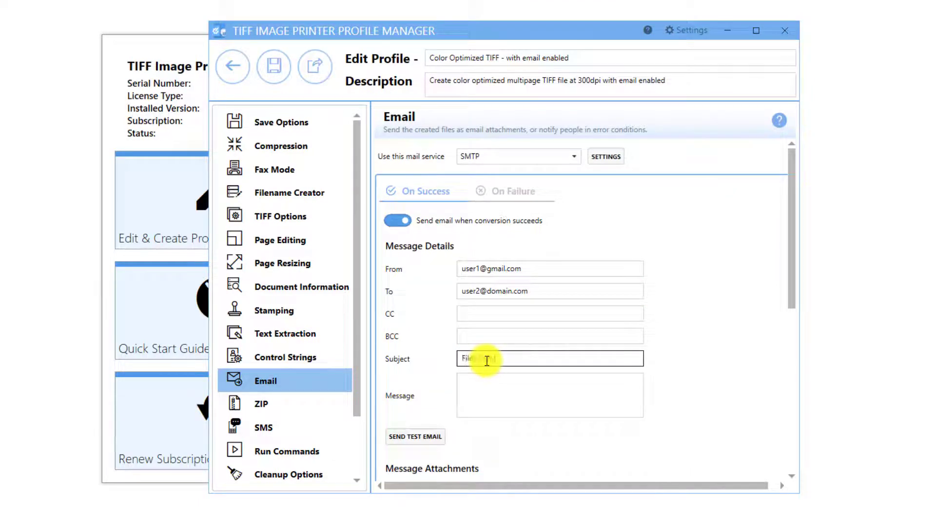
pyautogui.click(470, 384)
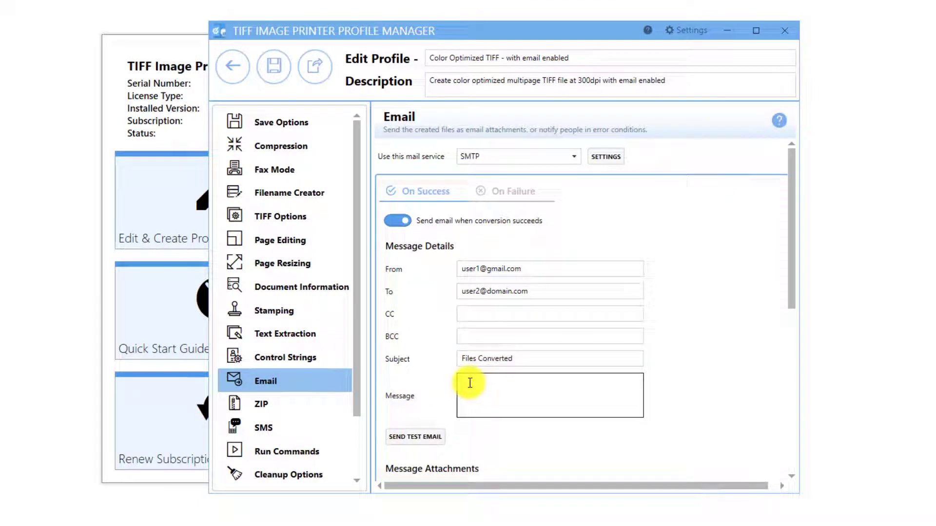
pyautogui.write('Please find attached successfully converted files.')
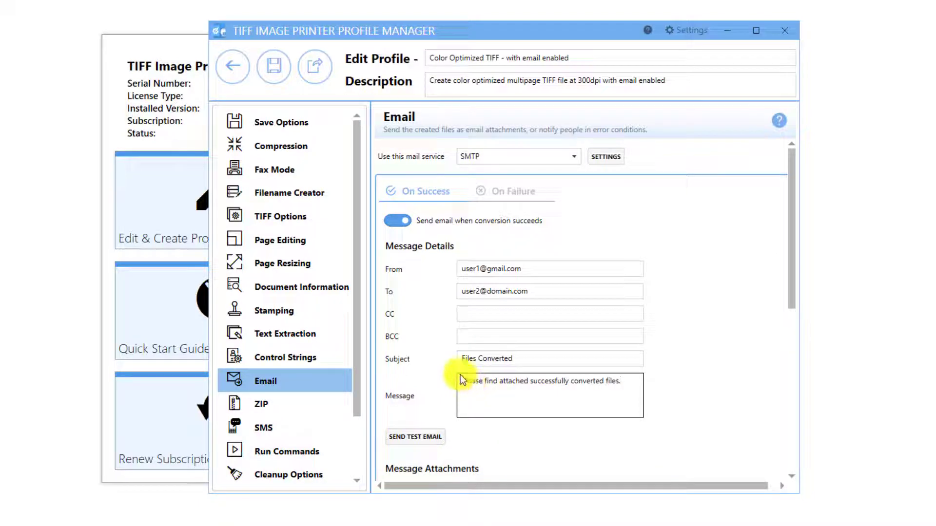
pyautogui.click(476, 314)
pyautogui.click(472, 336)
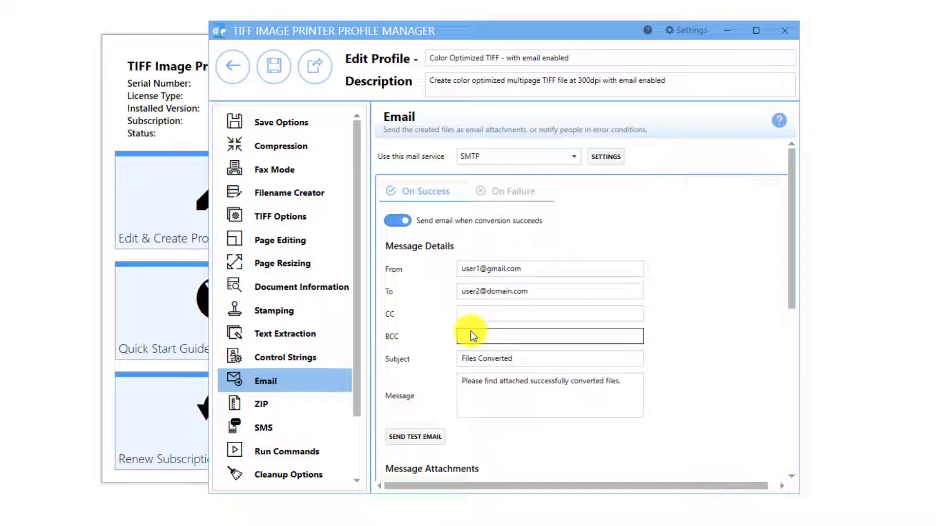
# Step: Switch sending created documents as email attachments off and back on
pyautogui.scroll(-3, 459, 439)
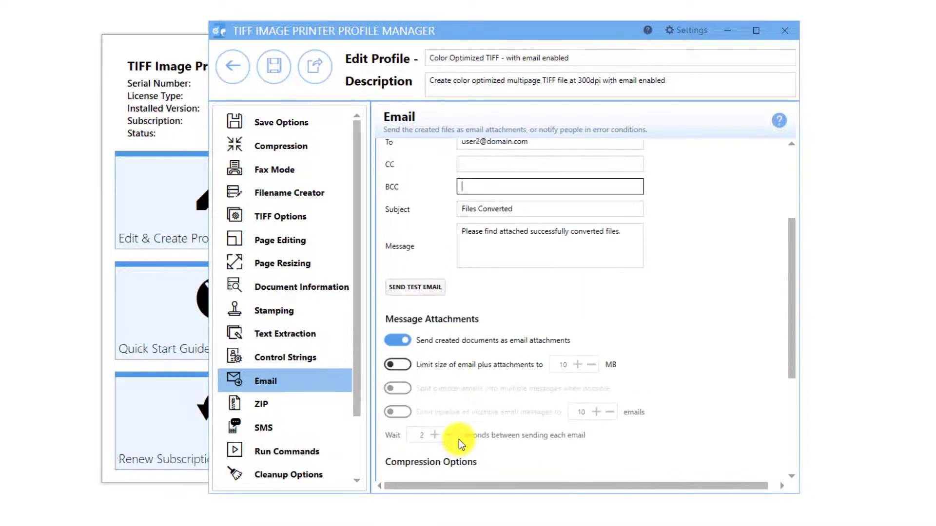
pyautogui.click(400, 344)
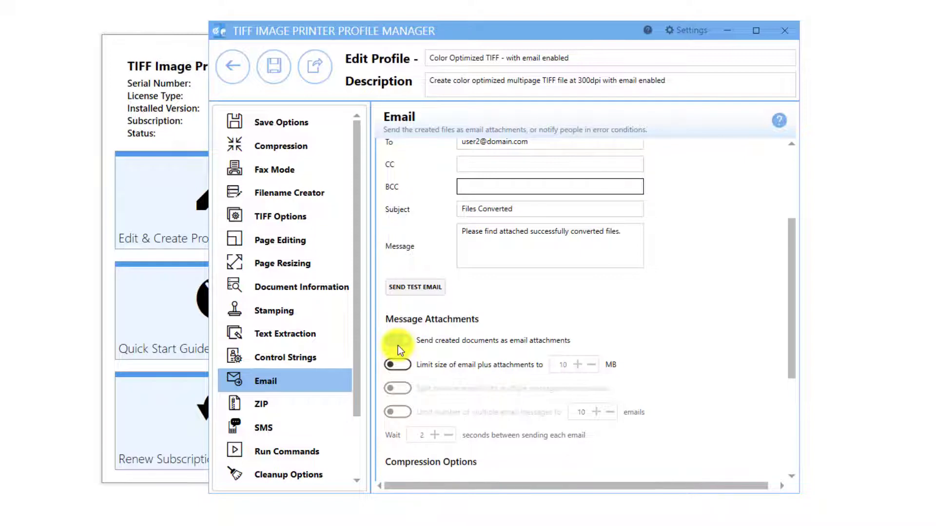
pyautogui.click(397, 344)
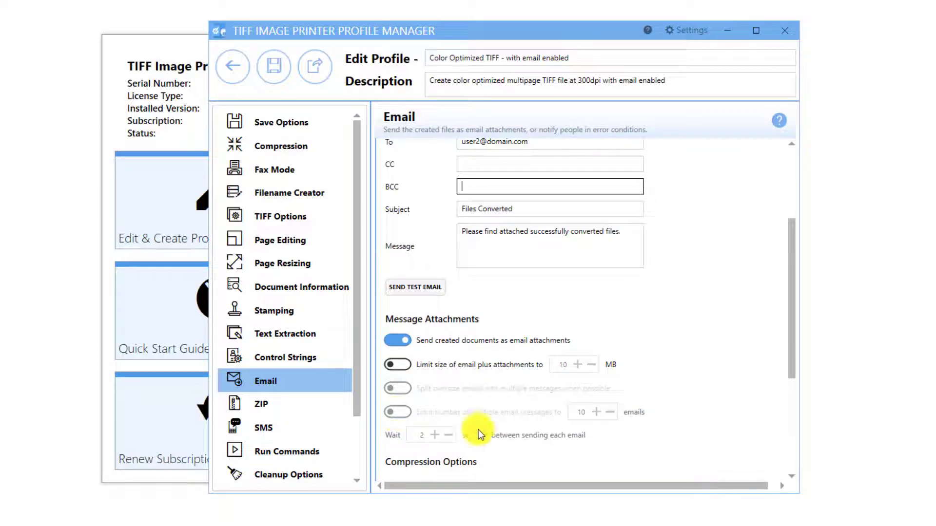
# Step: Try zipping the files before attaching them to the email with ZIP as the type, and switch zipping back off
pyautogui.scroll(-4, 509, 467)
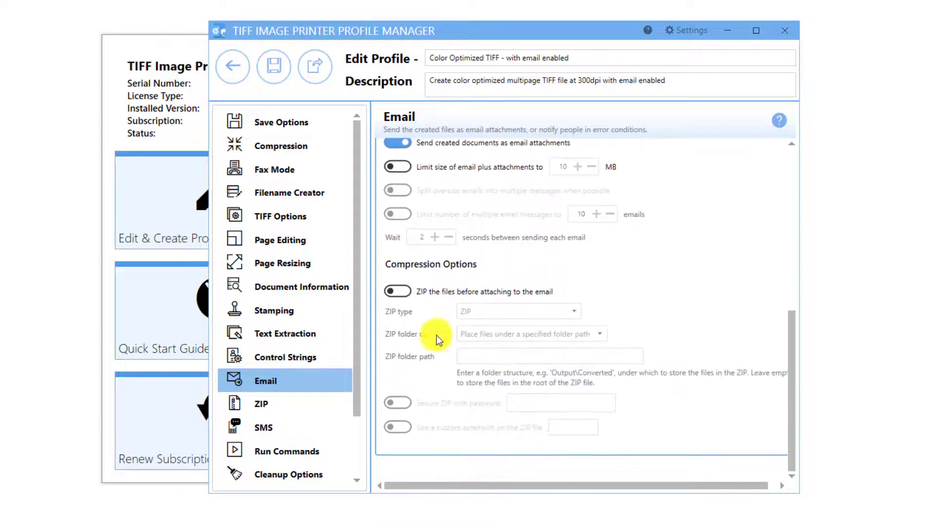
pyautogui.click(398, 292)
pyautogui.click(517, 311)
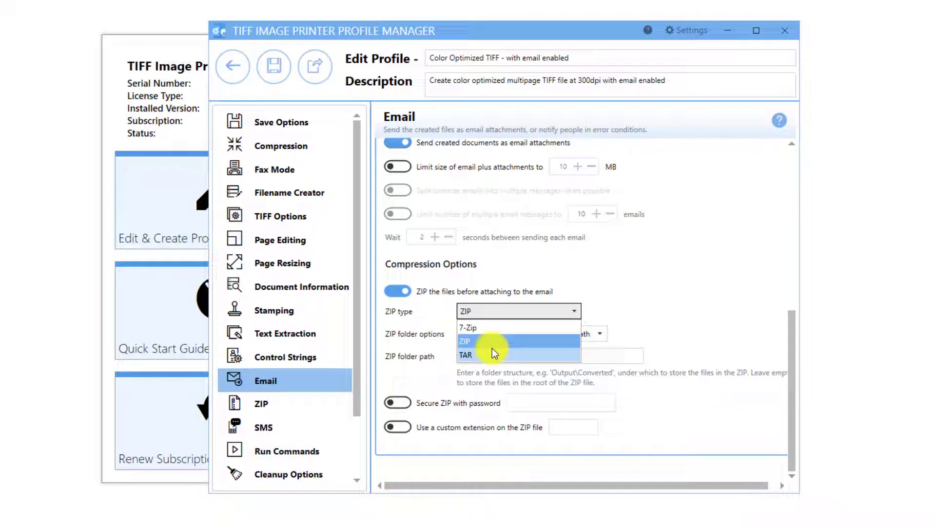
pyautogui.click(507, 342)
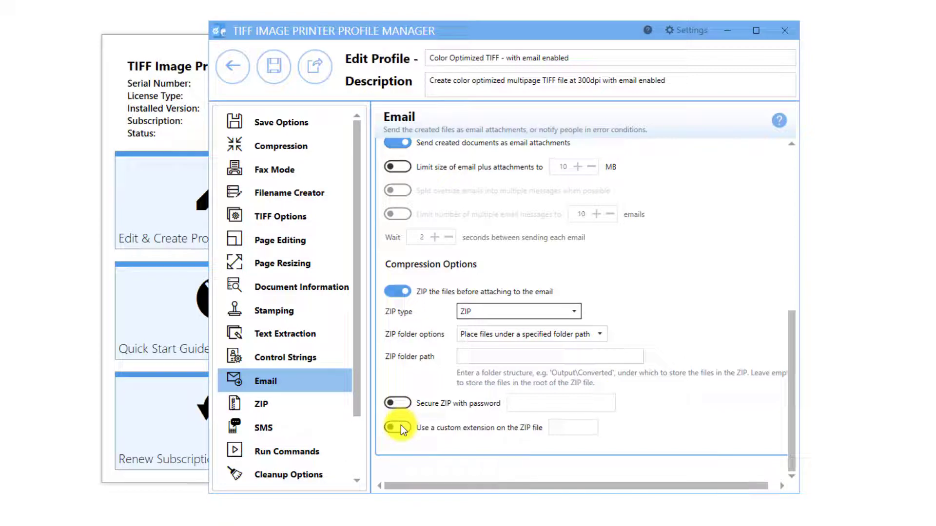
pyautogui.click(399, 291)
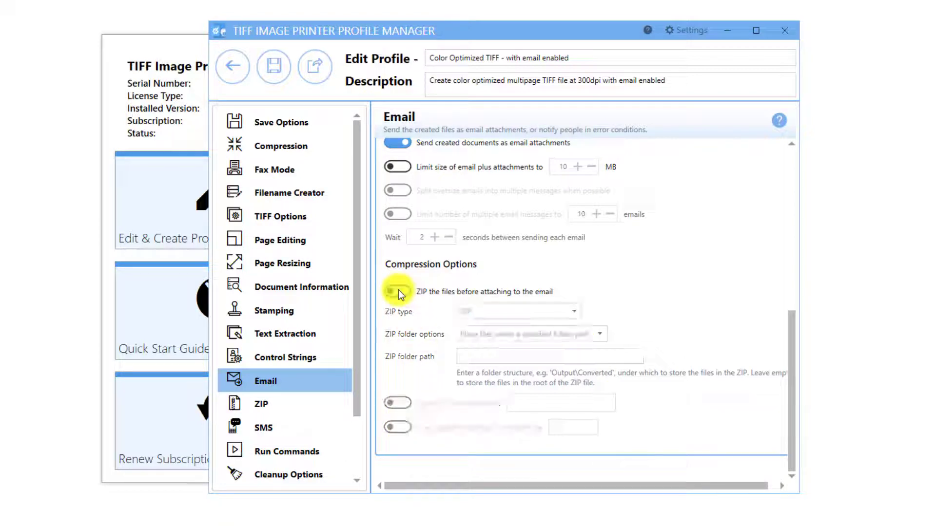
# Step: View the email options for failed conversions
pyautogui.scroll(3, 540, 282)
pyautogui.scroll(5, 545, 281)
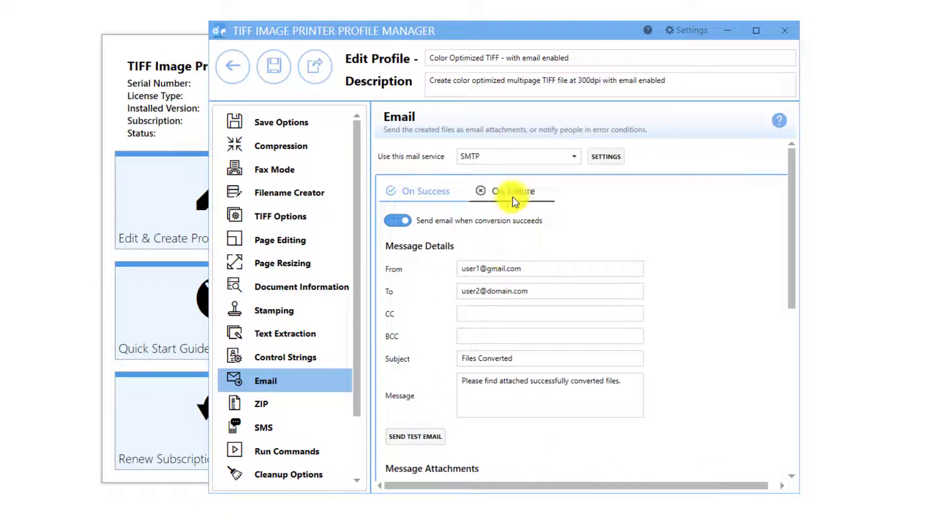
pyautogui.click(513, 196)
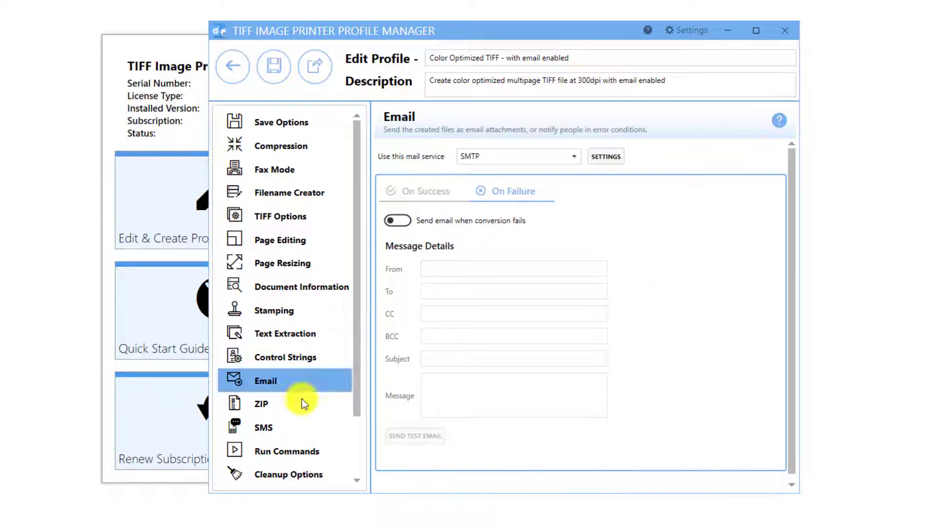
# Step: Set the cleanup options to delete generated output files on success, then save the profile and return to the profile list
pyautogui.click(317, 477)
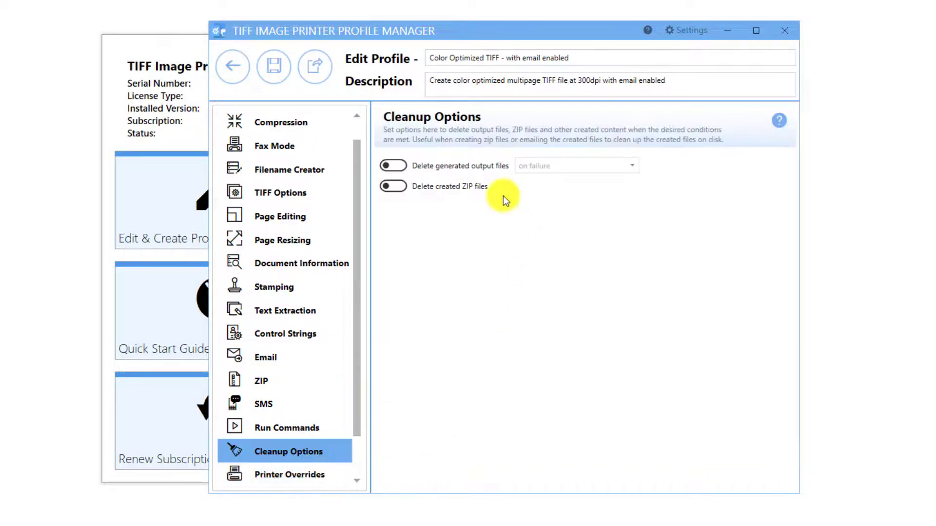
pyautogui.click(402, 166)
pyautogui.click(612, 167)
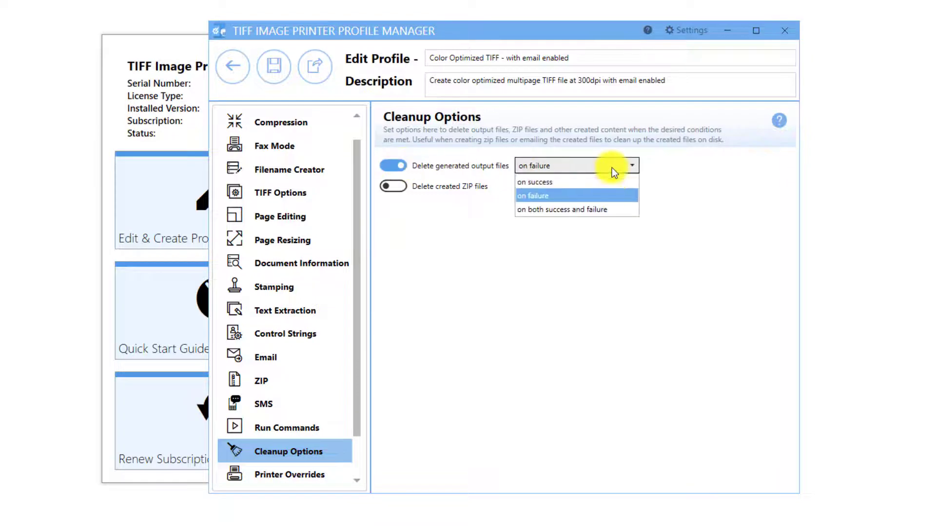
pyautogui.click(574, 184)
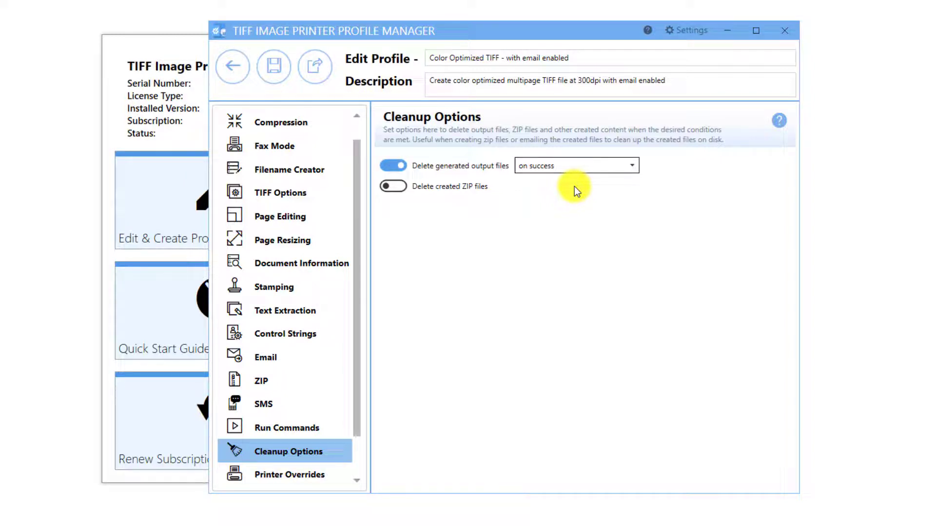
pyautogui.click(285, 71)
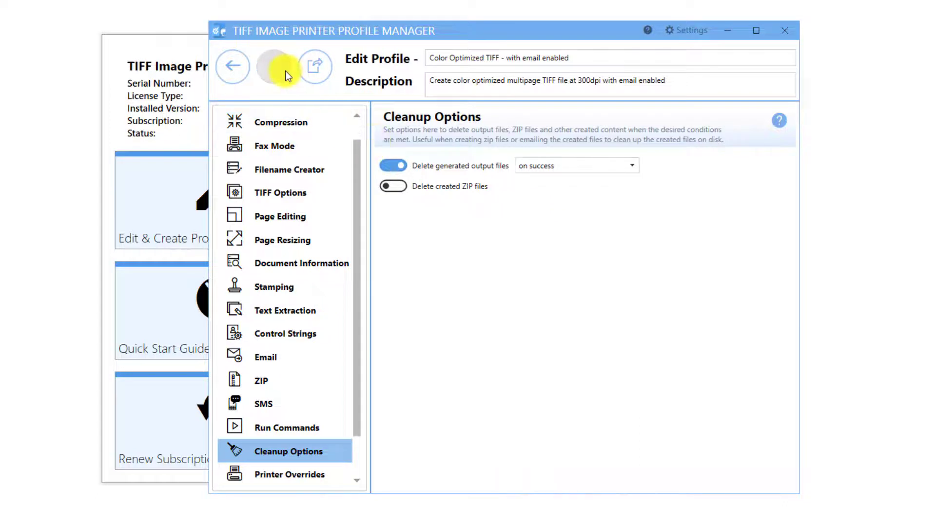
pyautogui.click(240, 75)
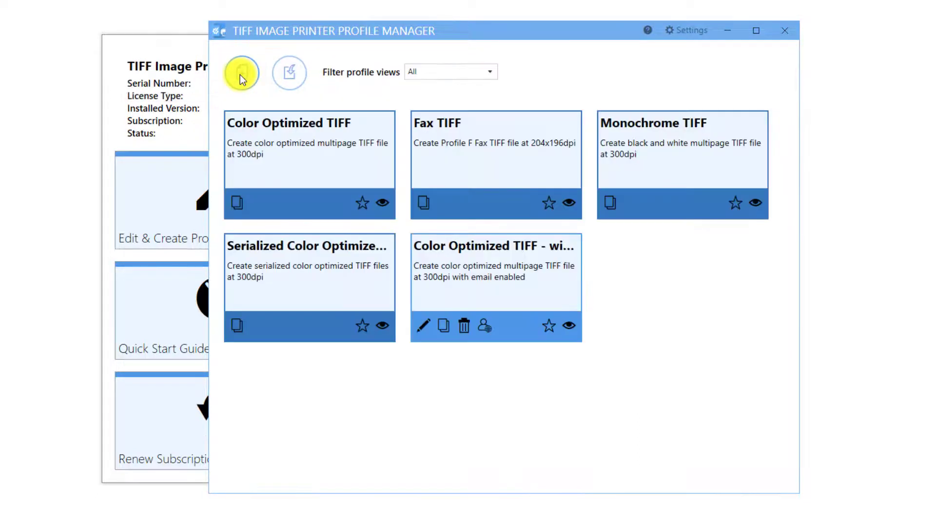
# Step: Close the profile manager and open the dashboard's printer management
pyautogui.click(783, 32)
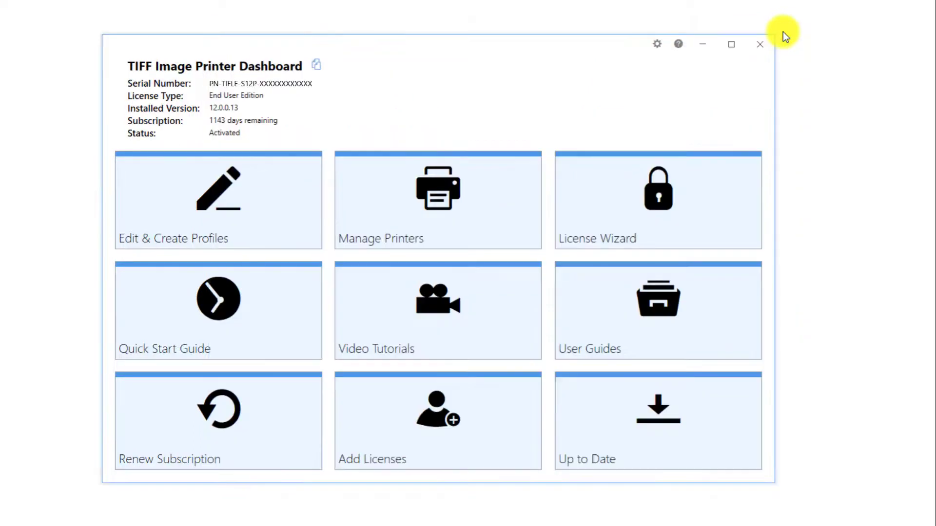
pyautogui.click(492, 223)
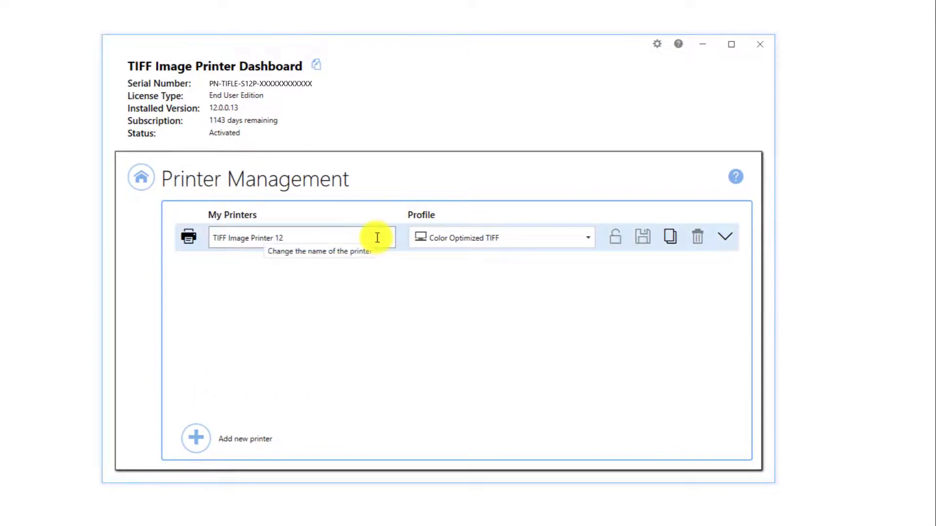
# Step: Assign the "Color Optimized TIFF - with email enabled" profile to TIFF Image Printer 12, save the printer, and return to the dashboard home
pyautogui.click(593, 237)
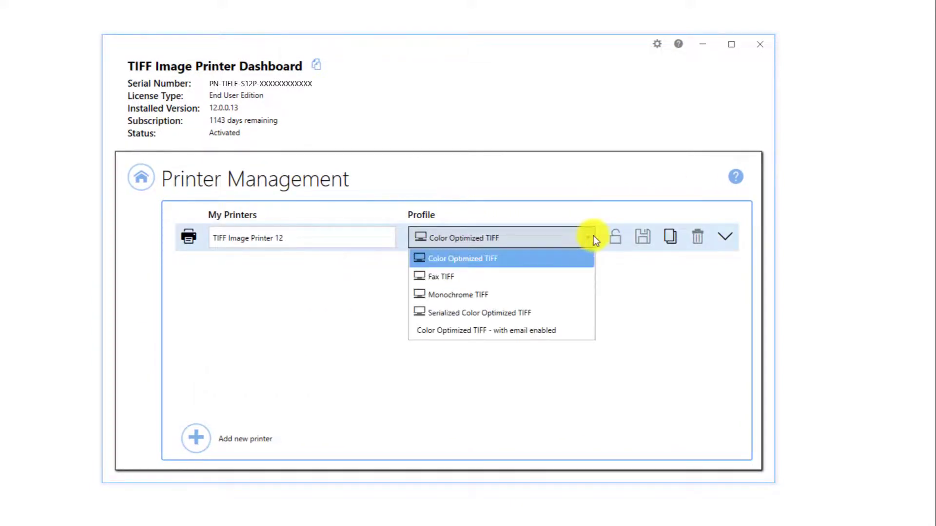
pyautogui.click(574, 330)
pyautogui.click(640, 242)
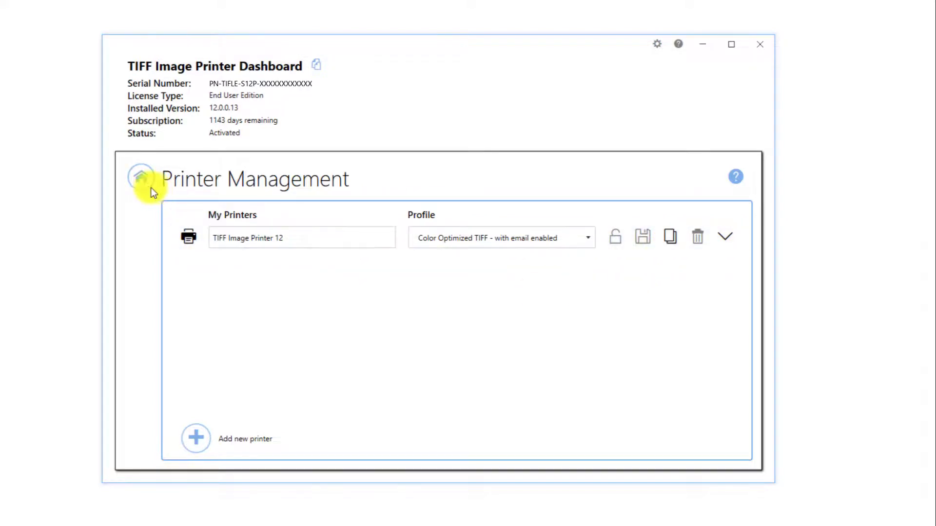
pyautogui.click(141, 179)
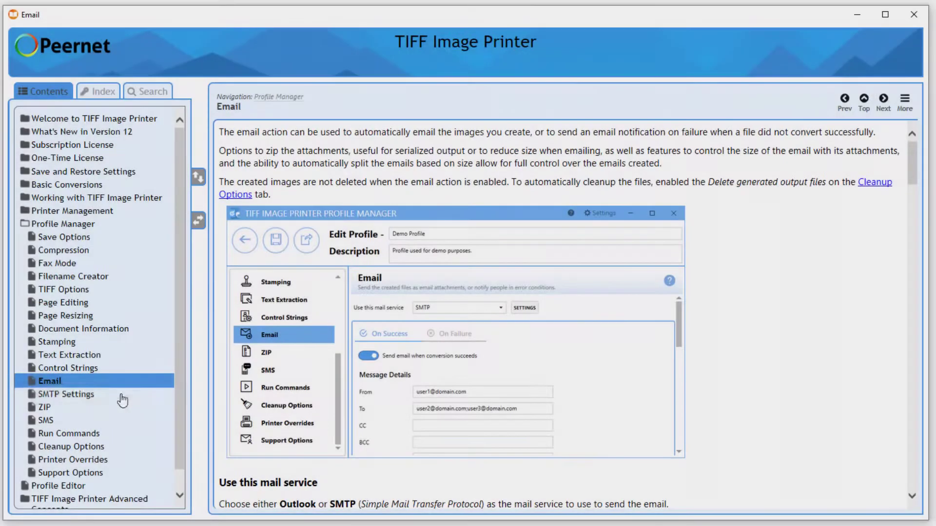
# Step: Consult the SMTP Settings help topic and read the Email topic through its On Success\On Failure and Message Details sections
pyautogui.click(104, 396)
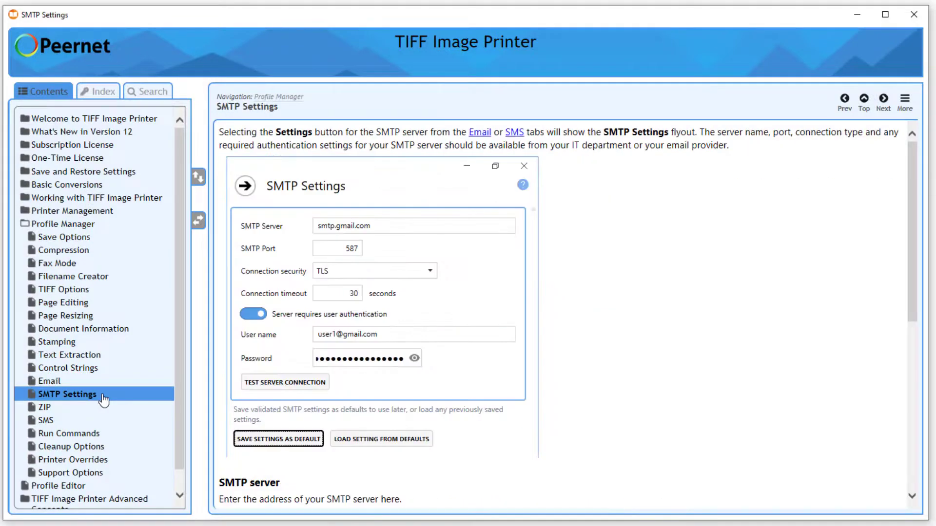
pyautogui.click(87, 385)
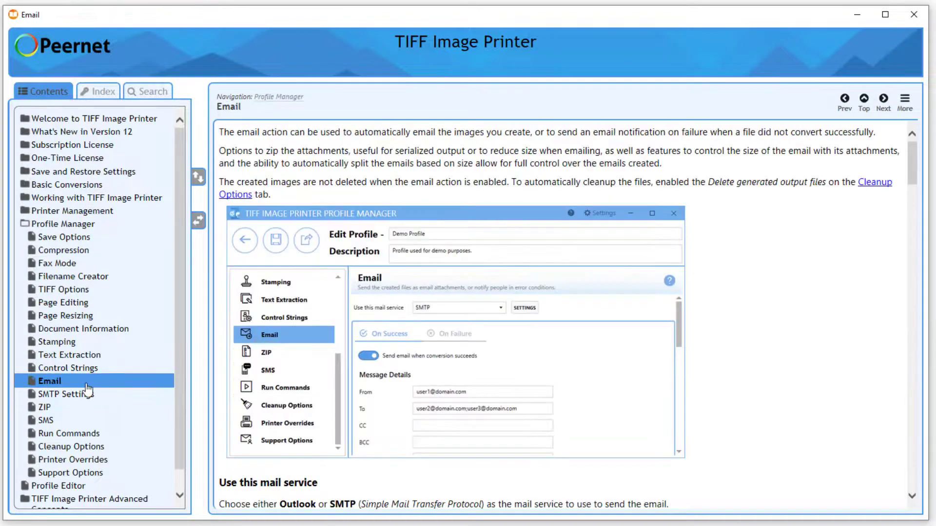
pyautogui.scroll(-5, 764, 322)
pyautogui.scroll(-5, 765, 322)
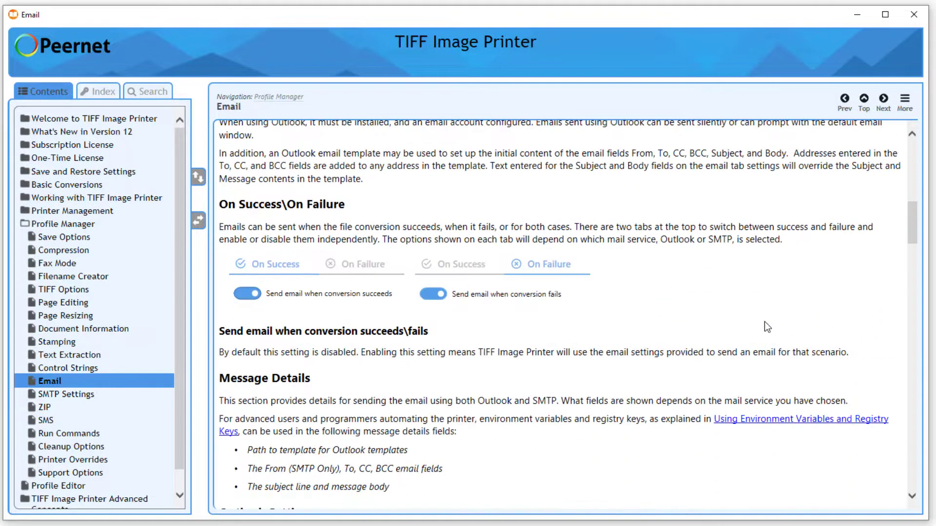
pyautogui.scroll(-1, 754, 369)
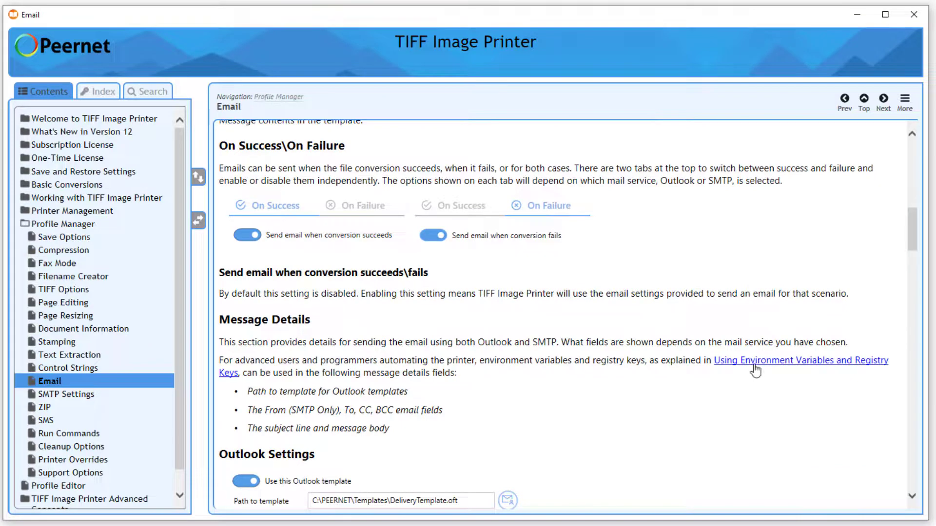